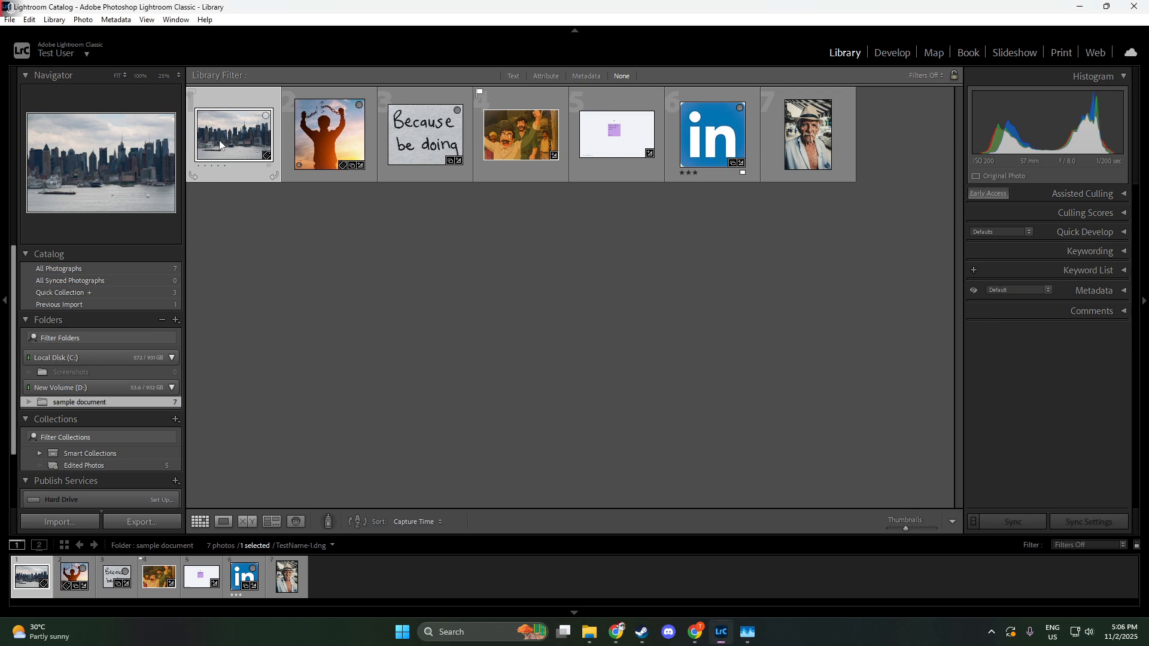
# Step: Open the city skyline photo for developing and set Temp to 9257, Tint to -26, Exposure to -0.97 and Contrast to +25
pyautogui.doubleClick(221, 142)
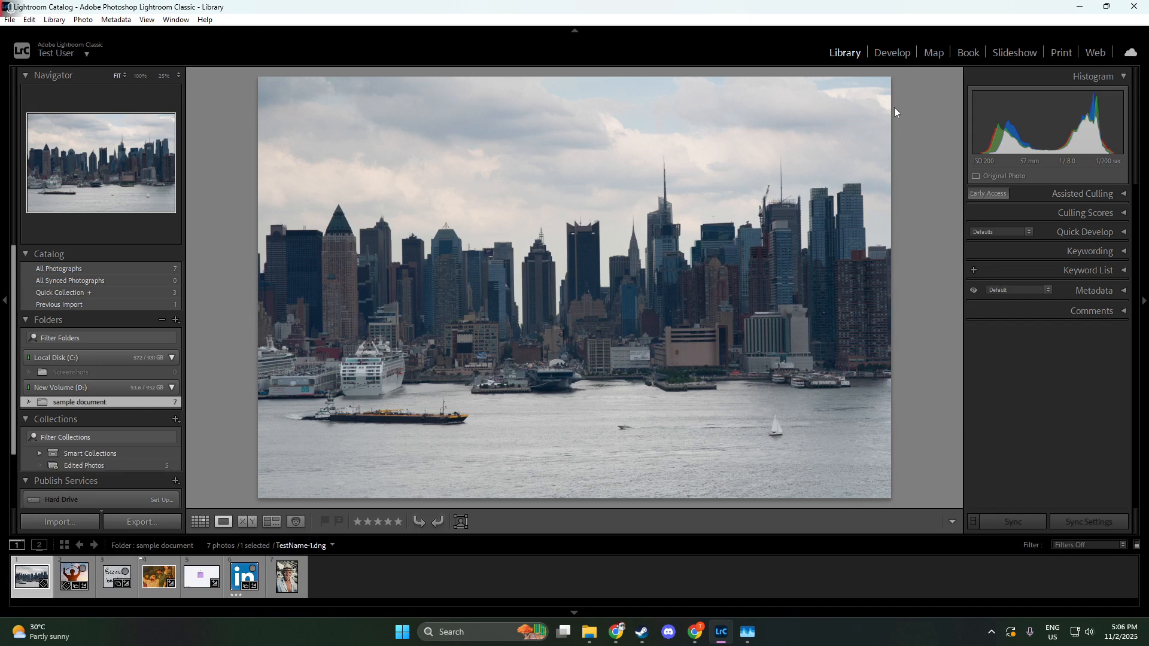
pyautogui.click(891, 53)
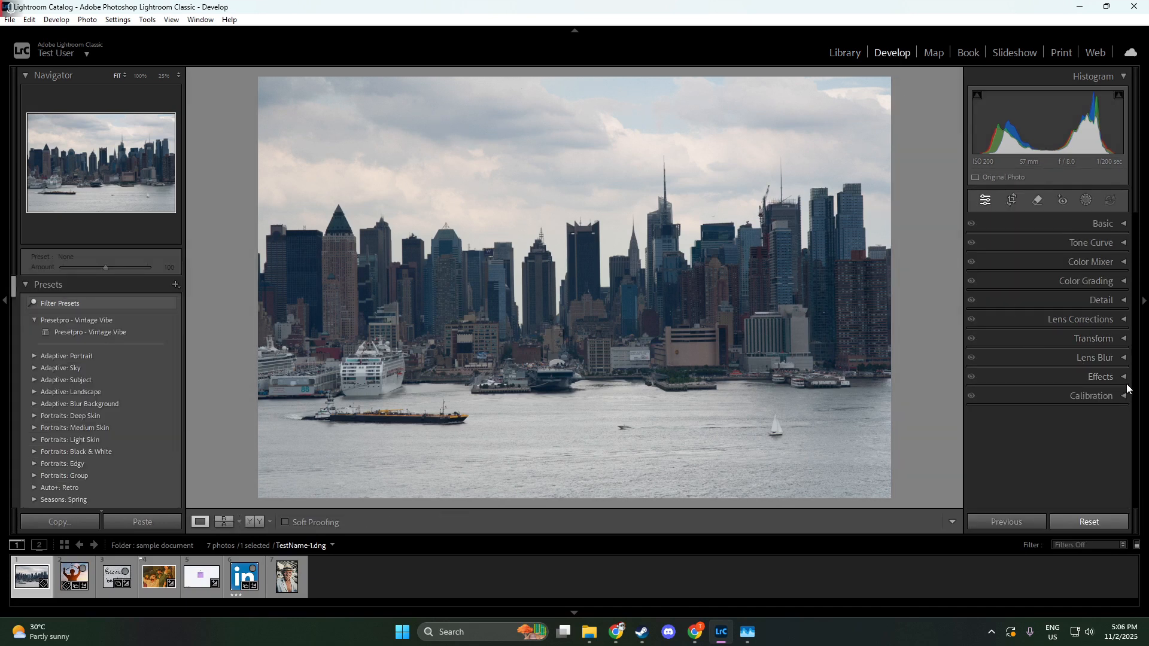
pyautogui.click(1121, 224)
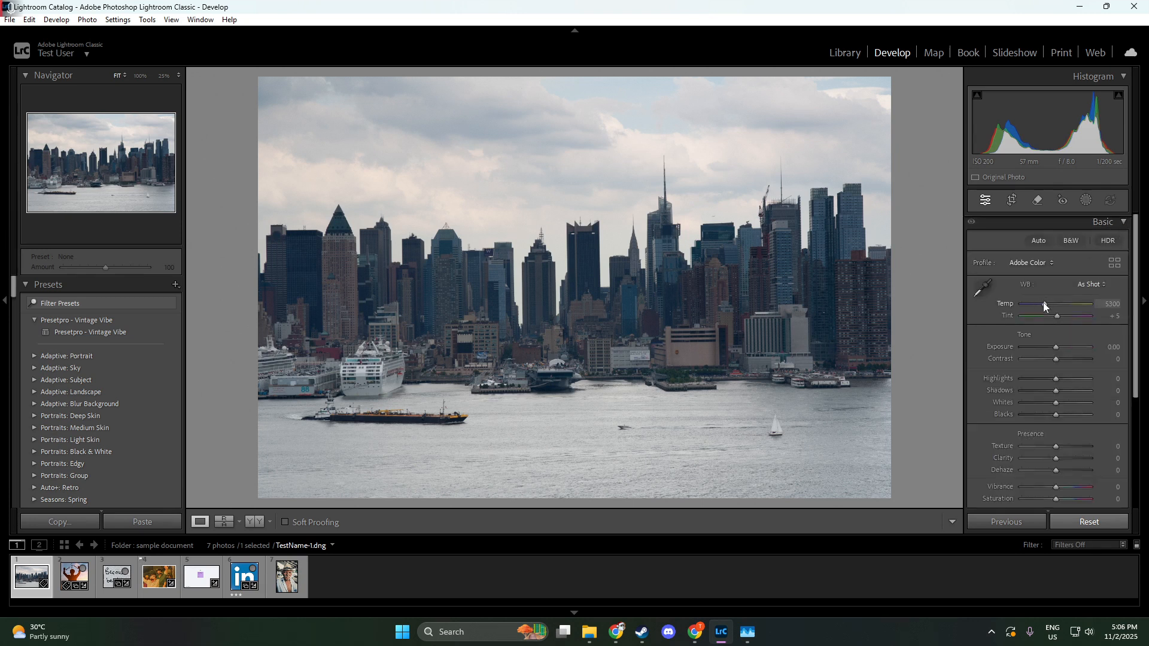
pyautogui.moveTo(1045, 304)
pyautogui.mouseDown()
pyautogui.moveTo(1066, 308)
pyautogui.moveTo(1045, 317)
pyautogui.mouseUp()
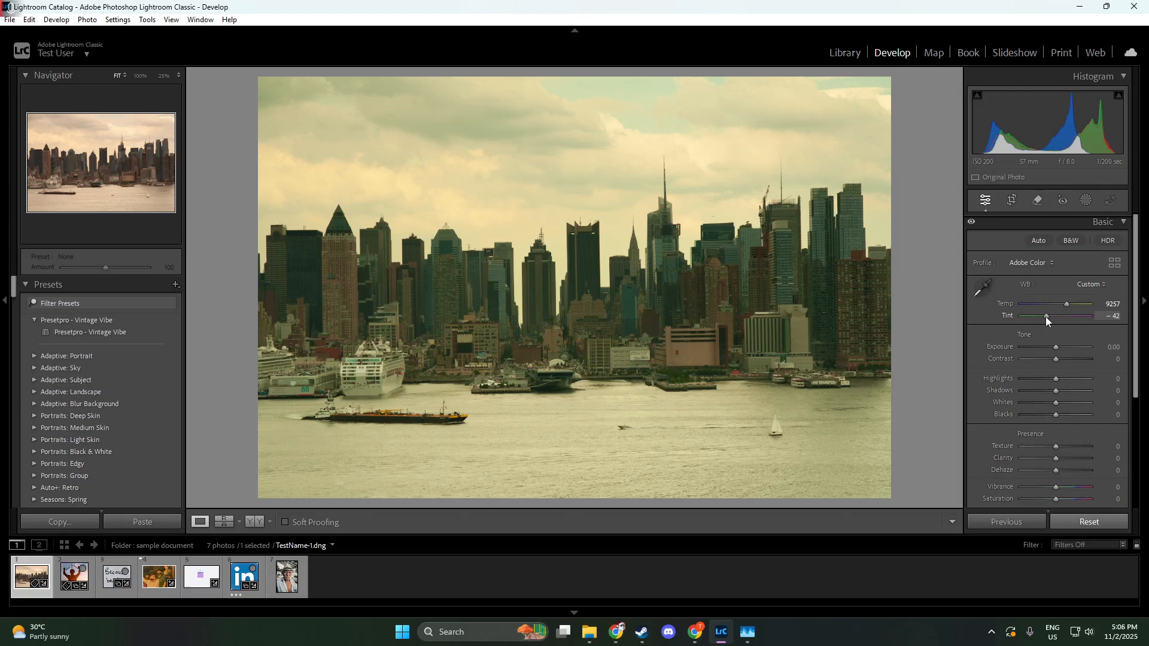
pyautogui.moveTo(1046, 317); pyautogui.dragTo(1063, 356)
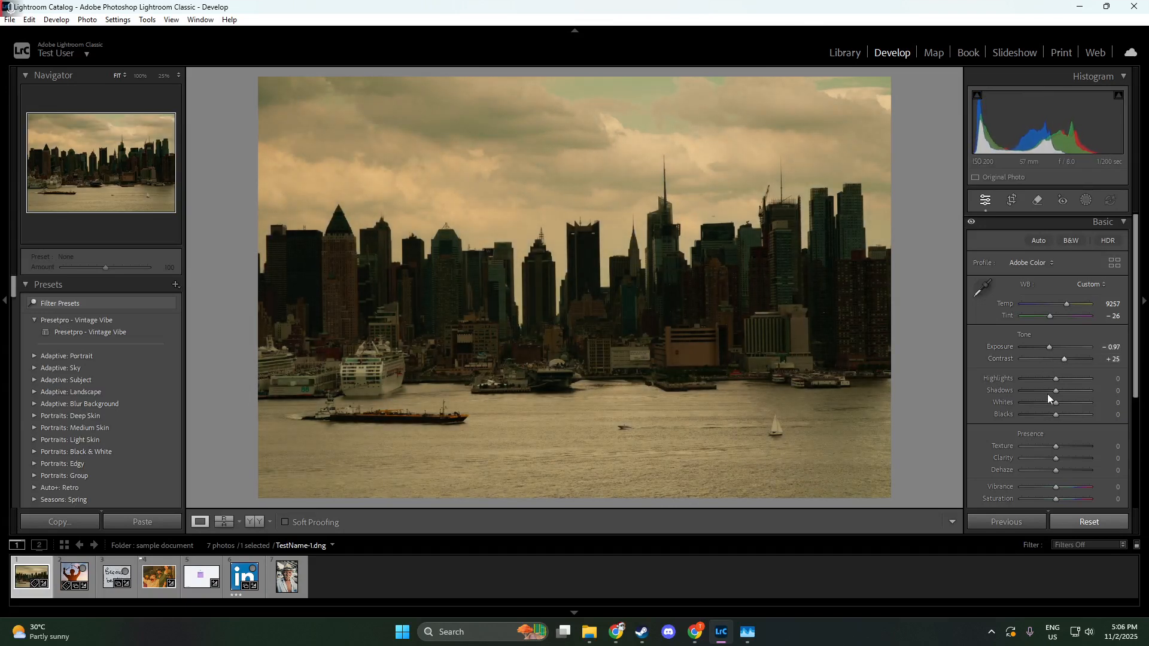
# Step: Set the skyline photo's Texture to +42 and Clarity to -37
pyautogui.scroll(-3, 1061, 412)
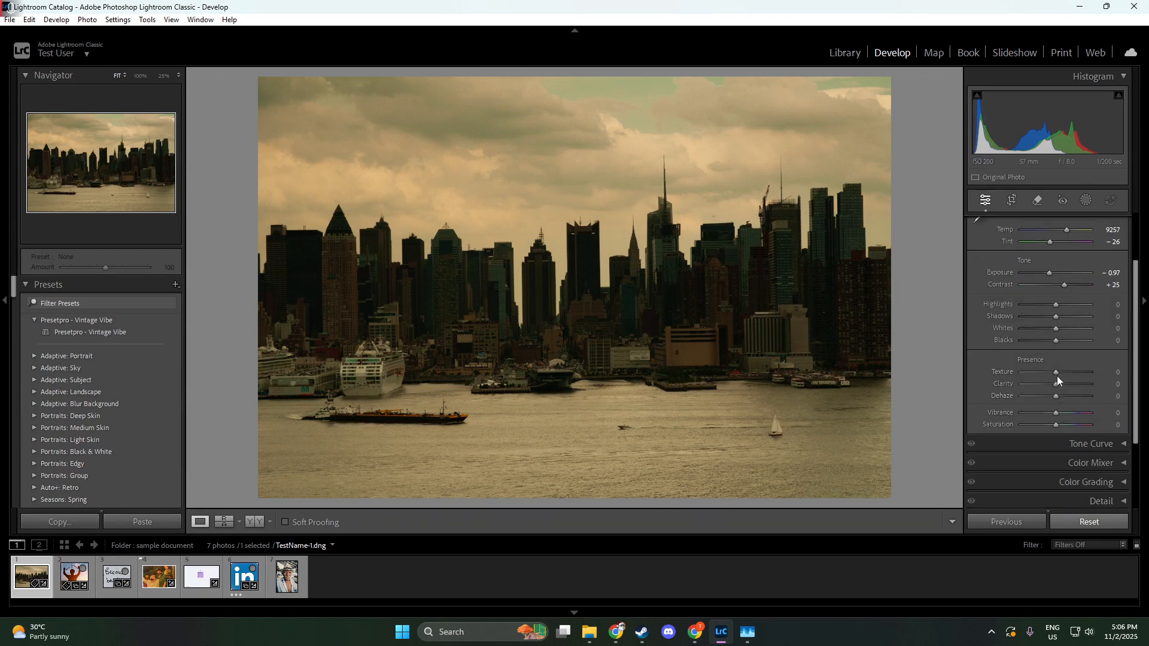
pyautogui.moveTo(1057, 375); pyautogui.dragTo(1064, 375)
pyautogui.moveTo(1075, 375); pyautogui.dragTo(1063, 375)
pyautogui.scroll(-1, 1059, 347)
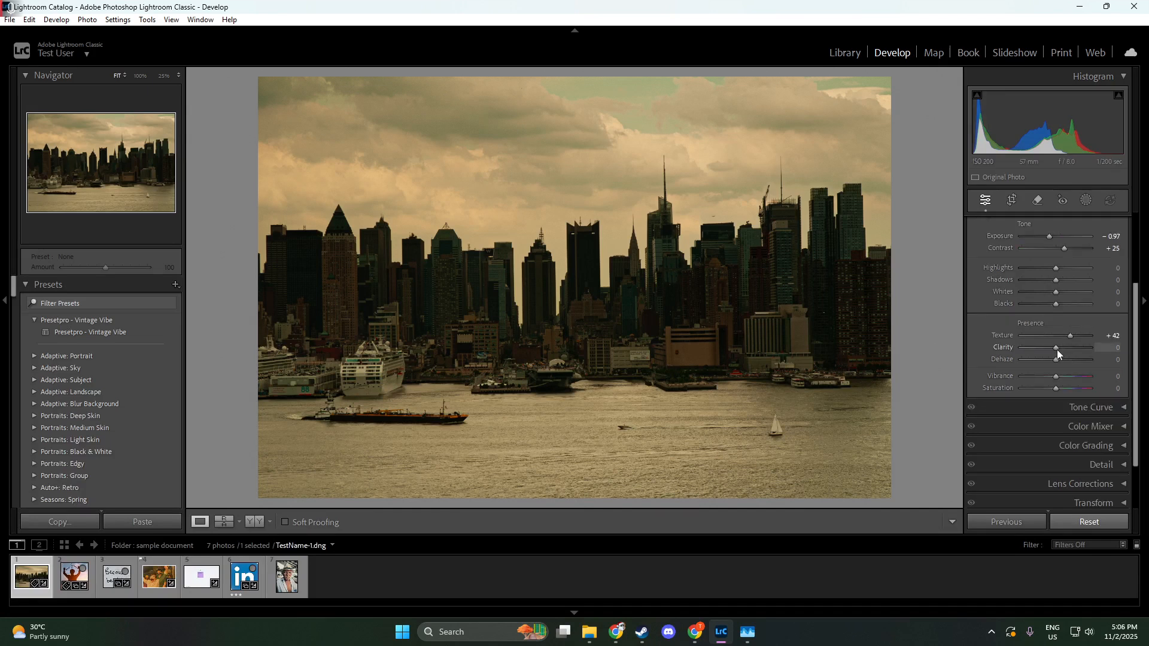
pyautogui.moveTo(1049, 350); pyautogui.dragTo(1045, 352)
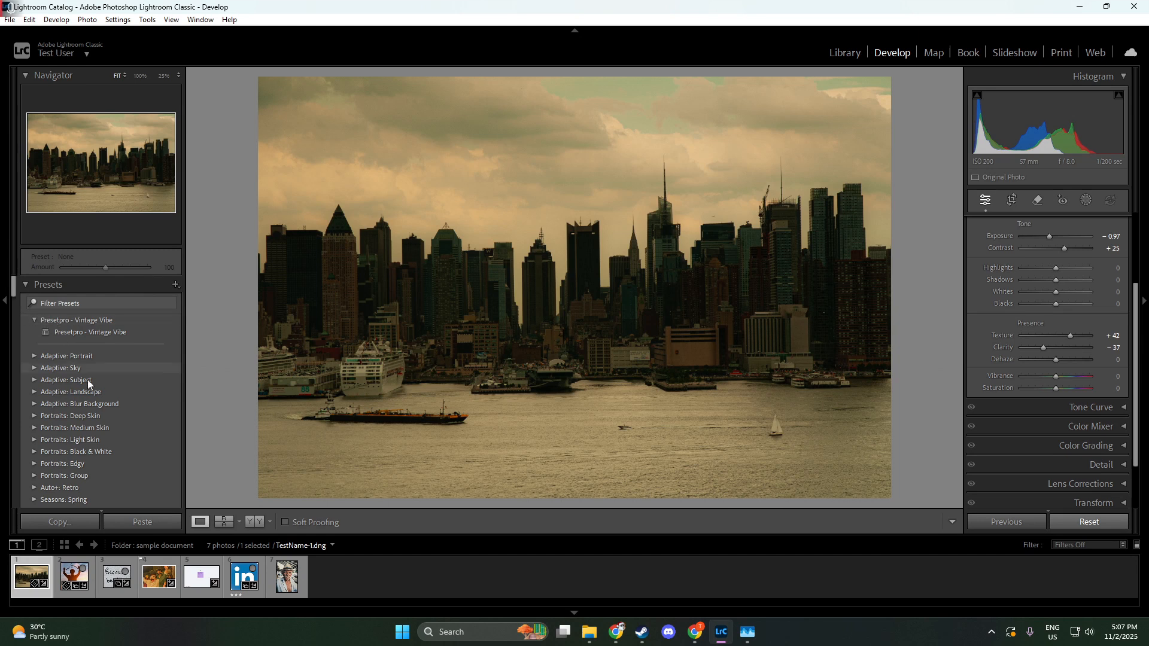
pyautogui.rightClick(64, 314)
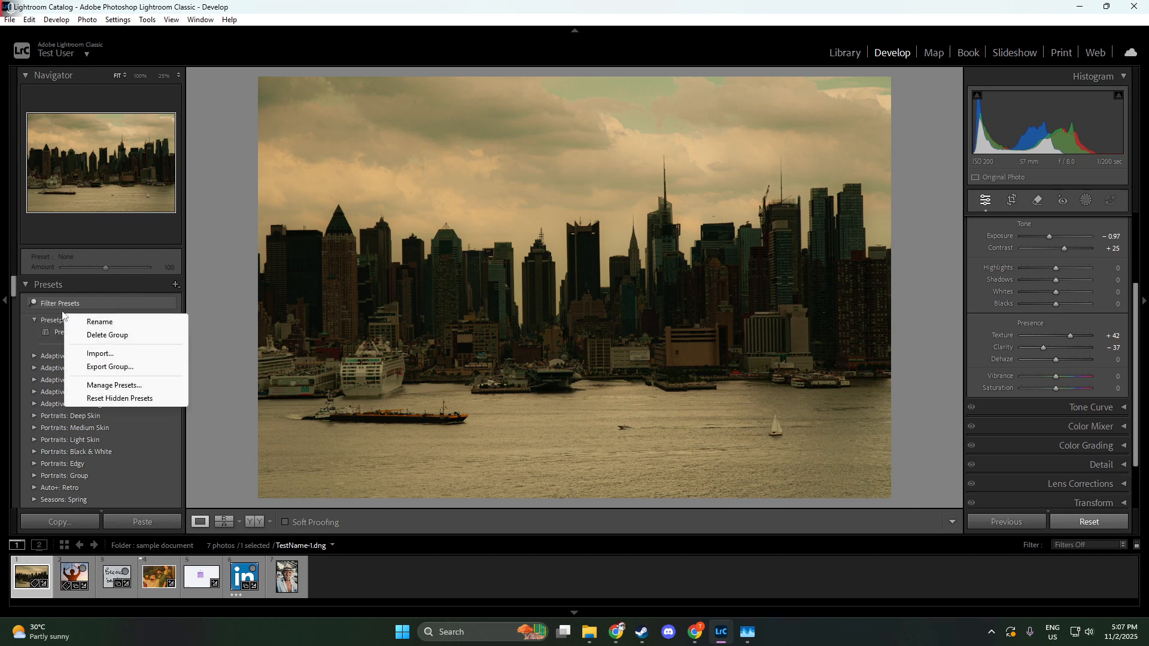
pyautogui.click(62, 311)
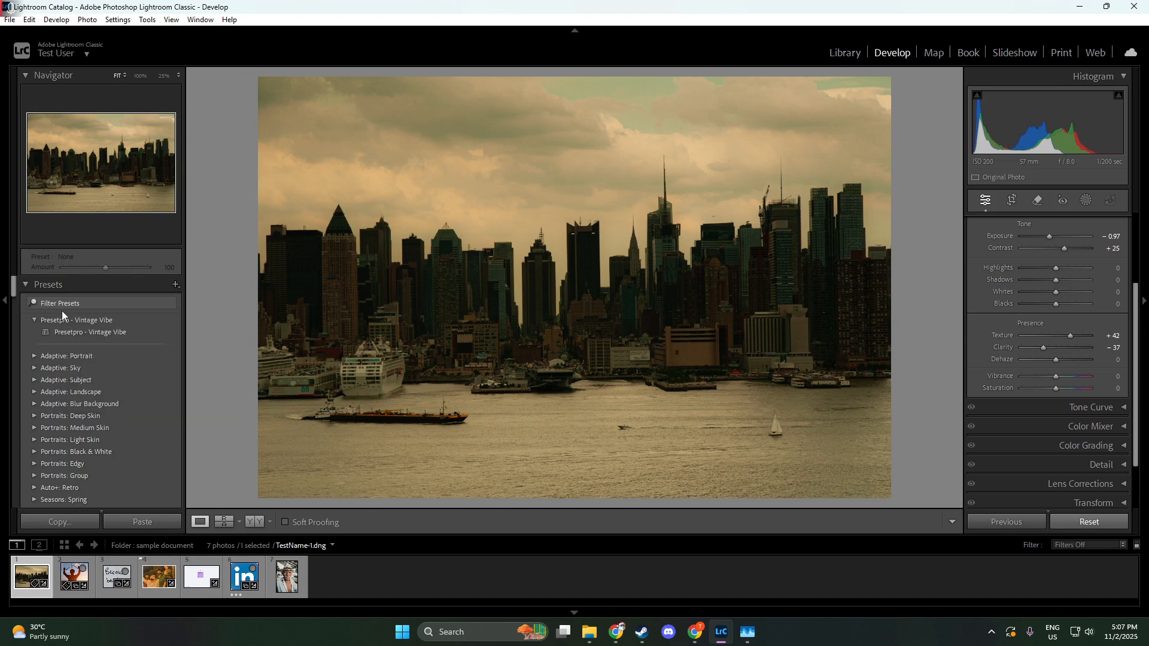
pyautogui.scroll(-10, 107, 423)
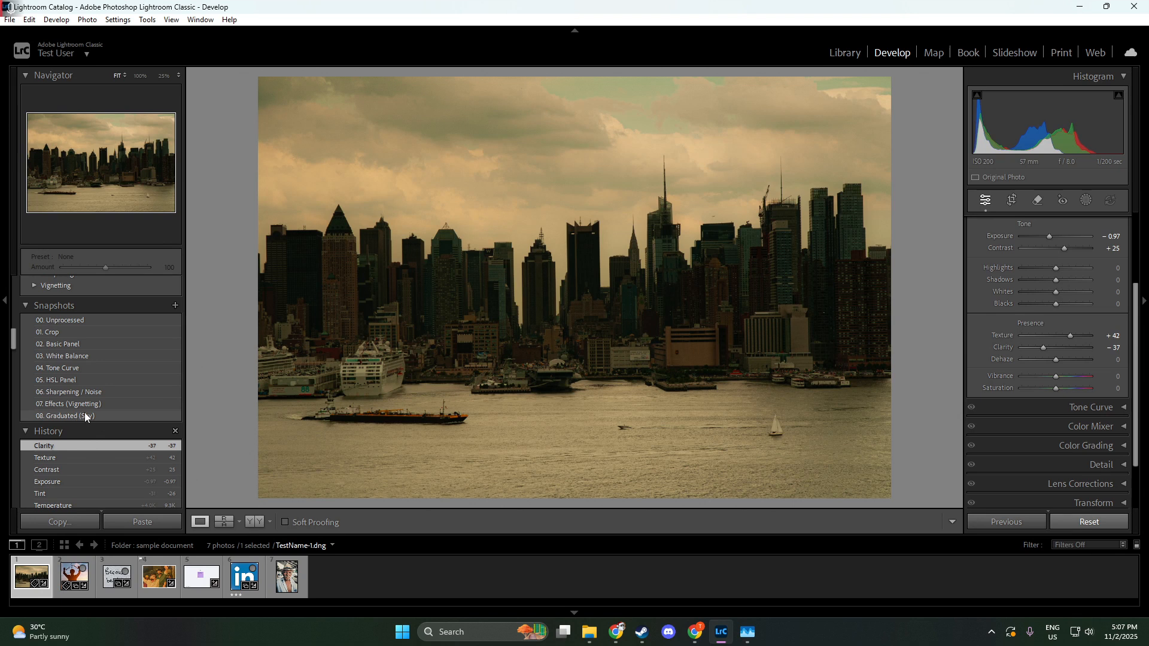
pyautogui.scroll(8, 89, 401)
pyautogui.scroll(-1, 94, 364)
pyautogui.scroll(3, 95, 364)
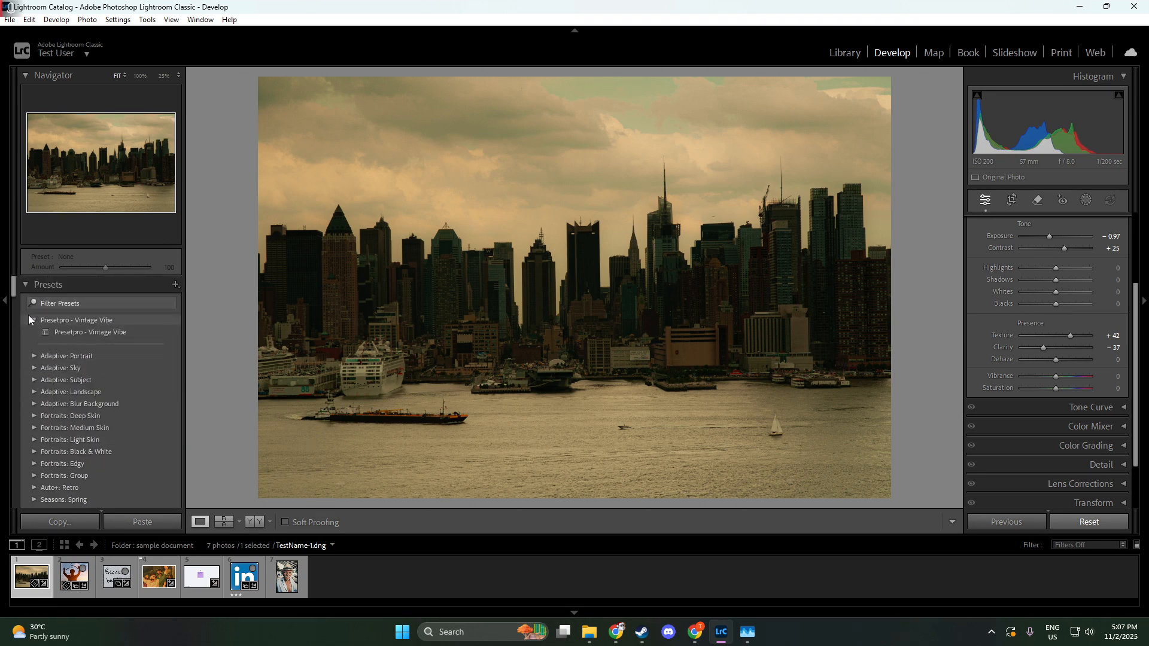
# Step: Start a new develop preset from the current edits, named "Test Yellow Preset", in the User Presets group
pyautogui.click(175, 285)
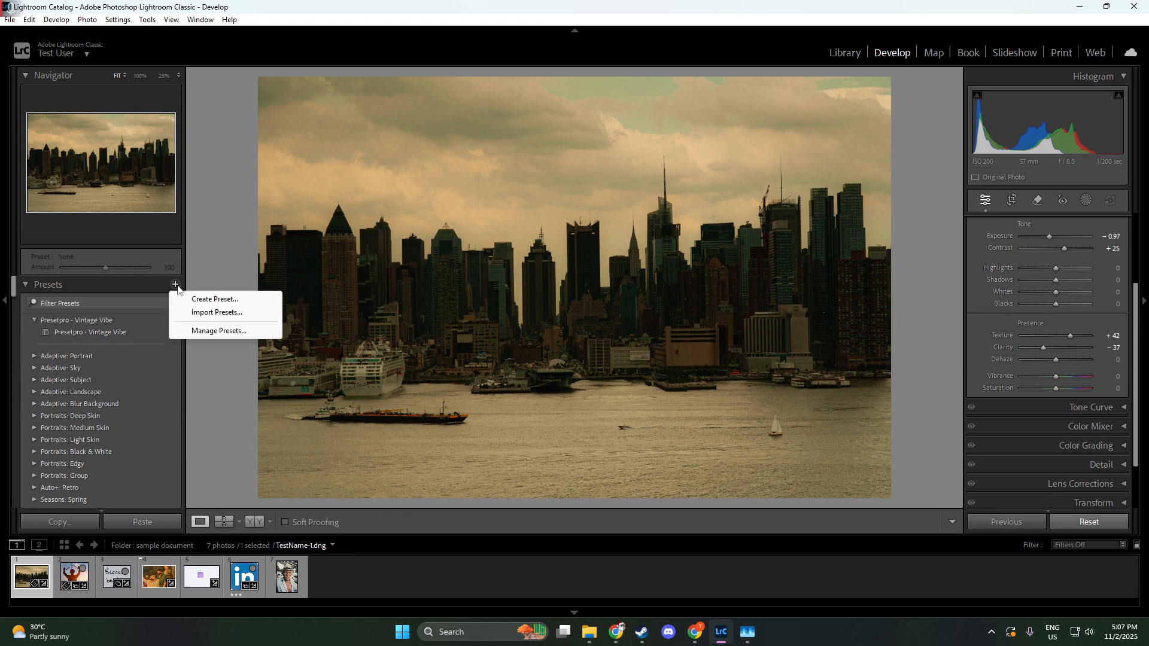
pyautogui.click(196, 300)
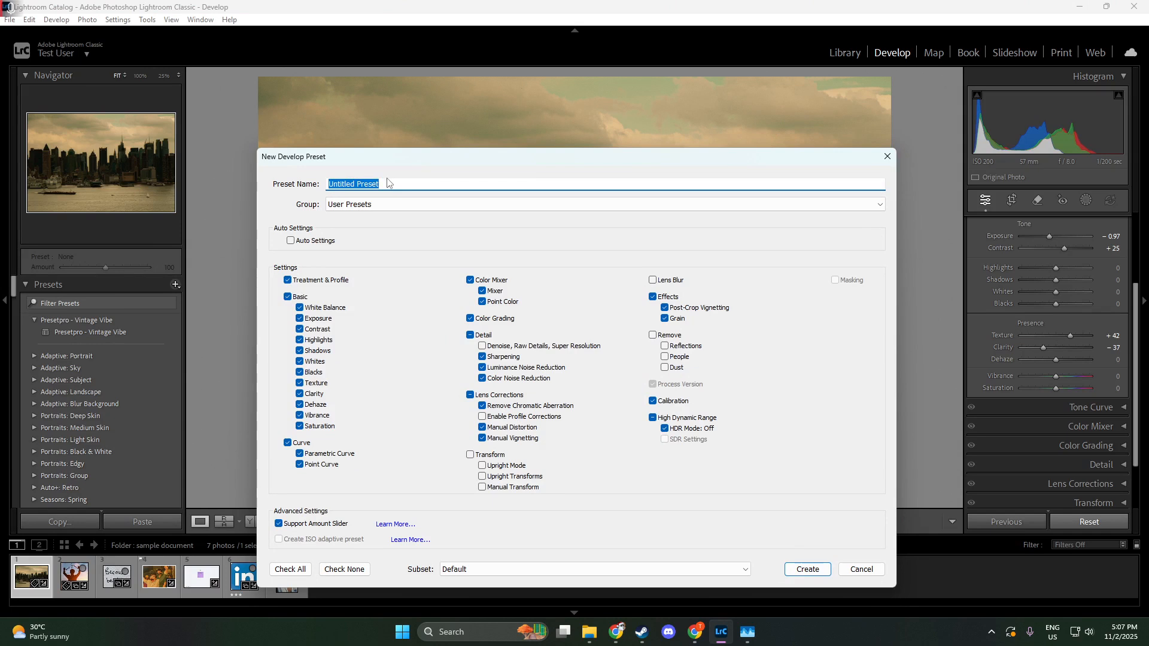
pyautogui.write('Test')
pyautogui.write('Yellow Preset')
pyautogui.click(485, 204)
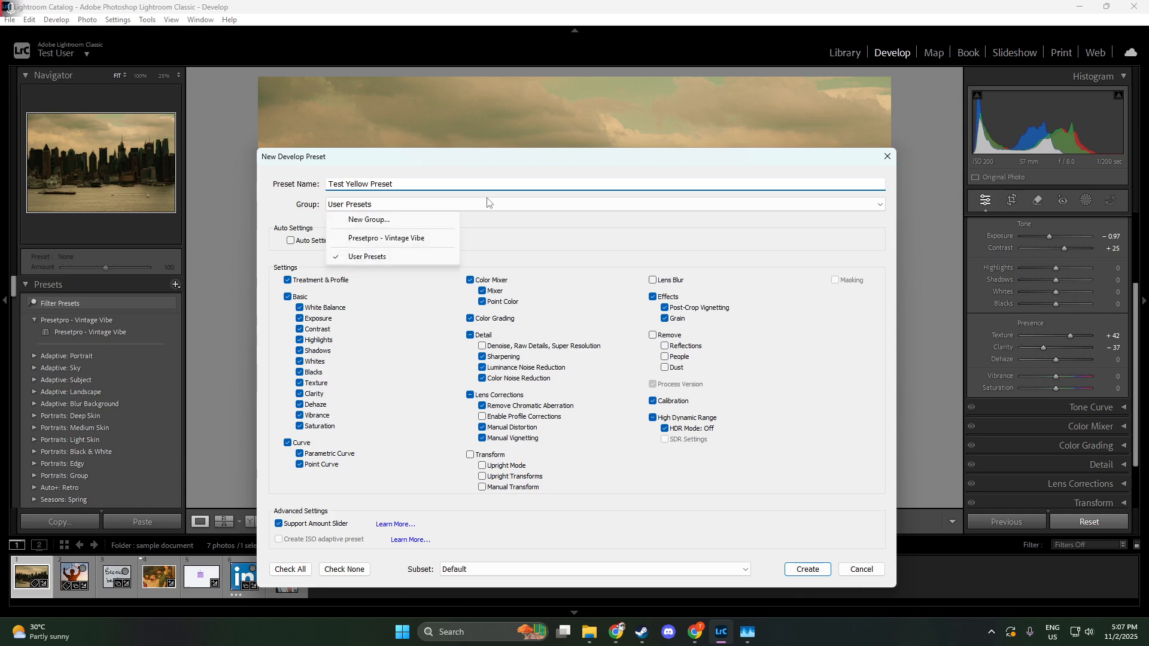
pyautogui.click(515, 223)
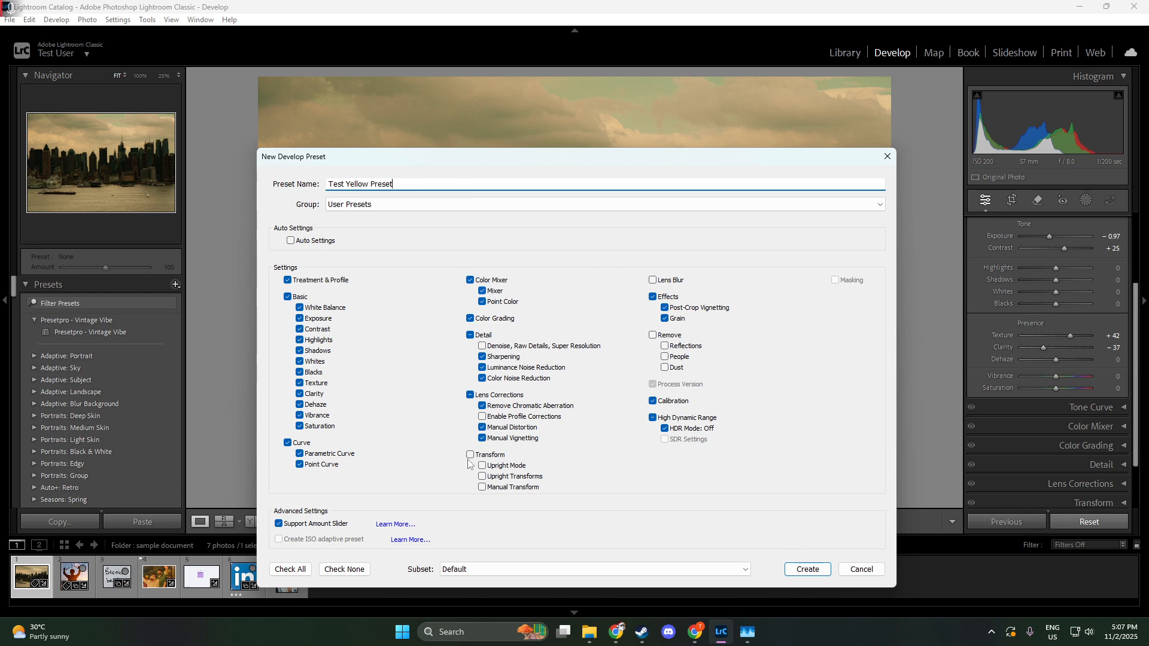
# Step: Create the preset with all Detail settings included and Lens Corrections and Post-Crop Vignetting excluded
pyautogui.click(470, 396)
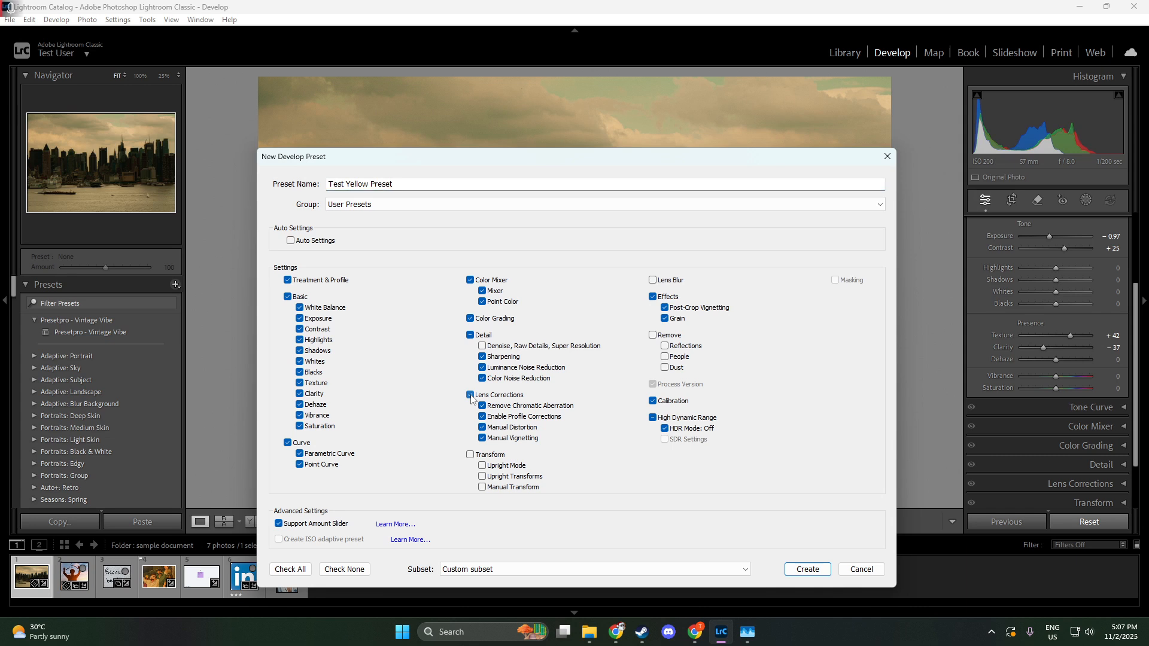
pyautogui.click(470, 395)
pyautogui.click(470, 336)
pyautogui.click(664, 308)
pyautogui.click(807, 570)
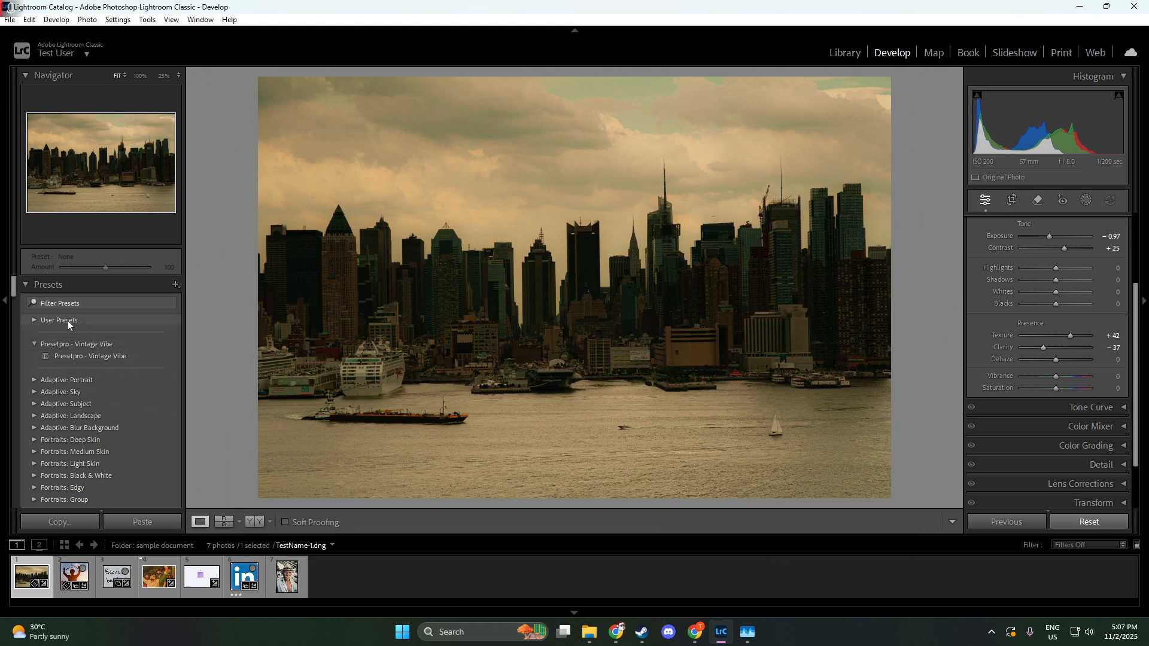
# Step: Apply Test Yellow Preset from User Presets to the portrait of the man in the straw hat
pyautogui.click(34, 322)
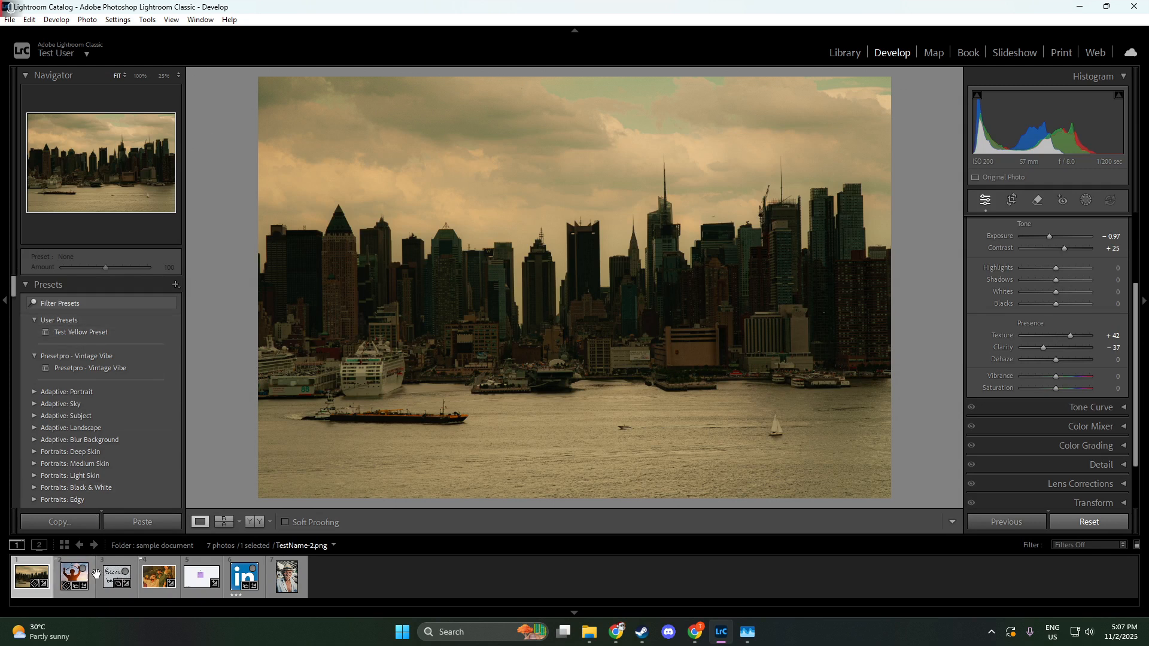
pyautogui.click(286, 580)
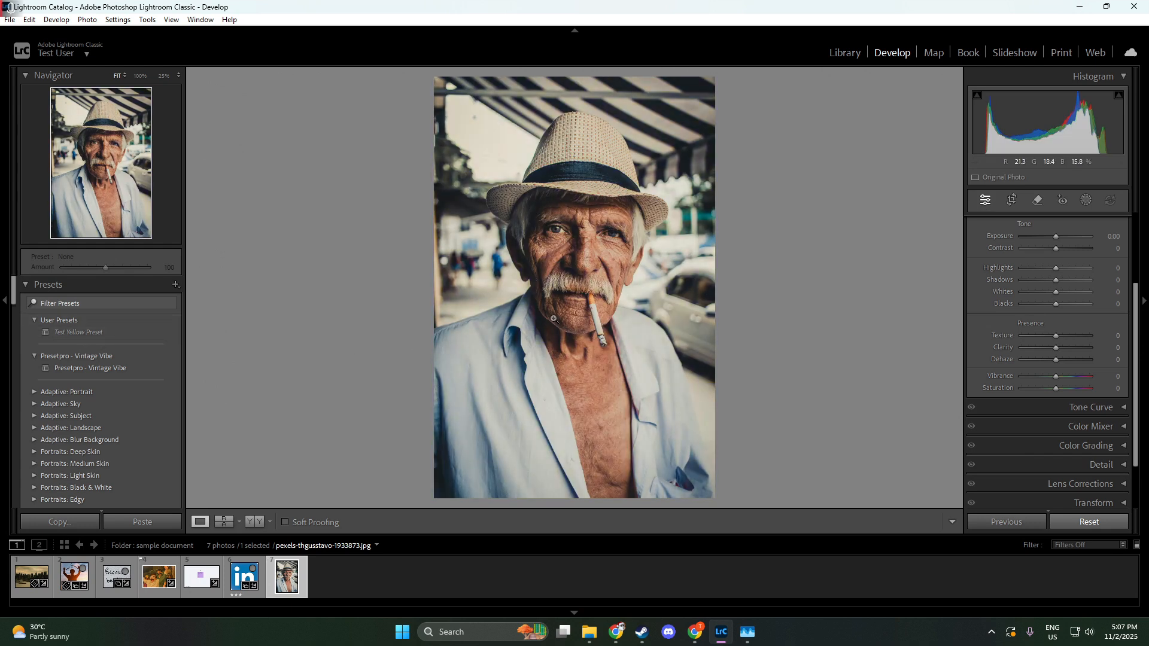
pyautogui.click(81, 333)
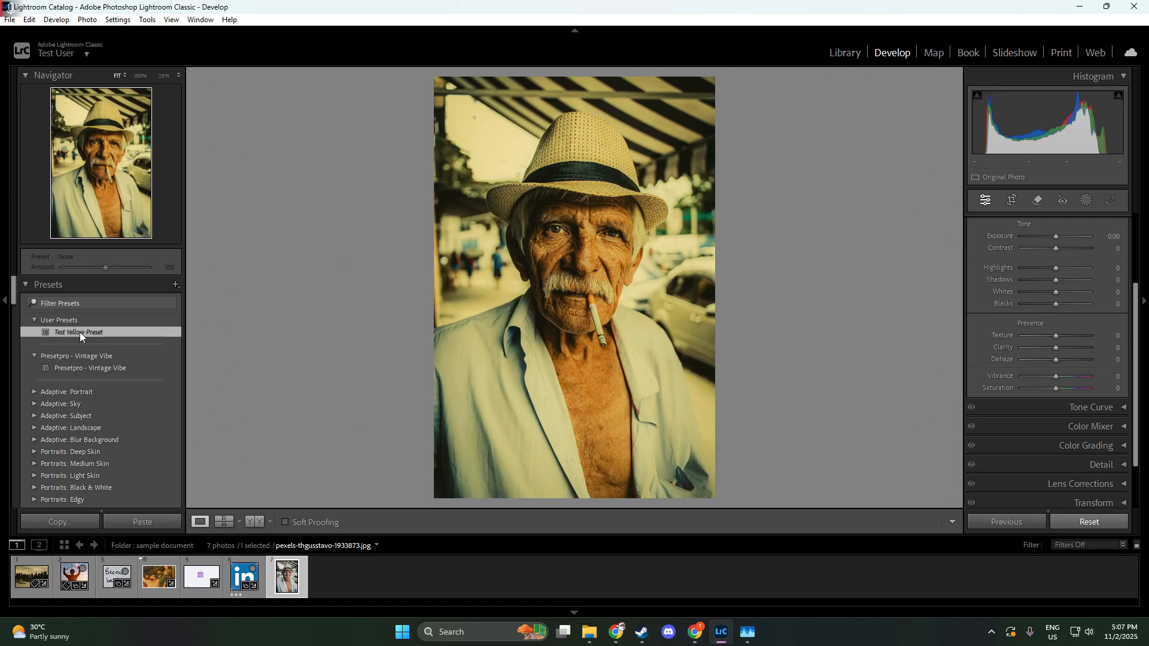